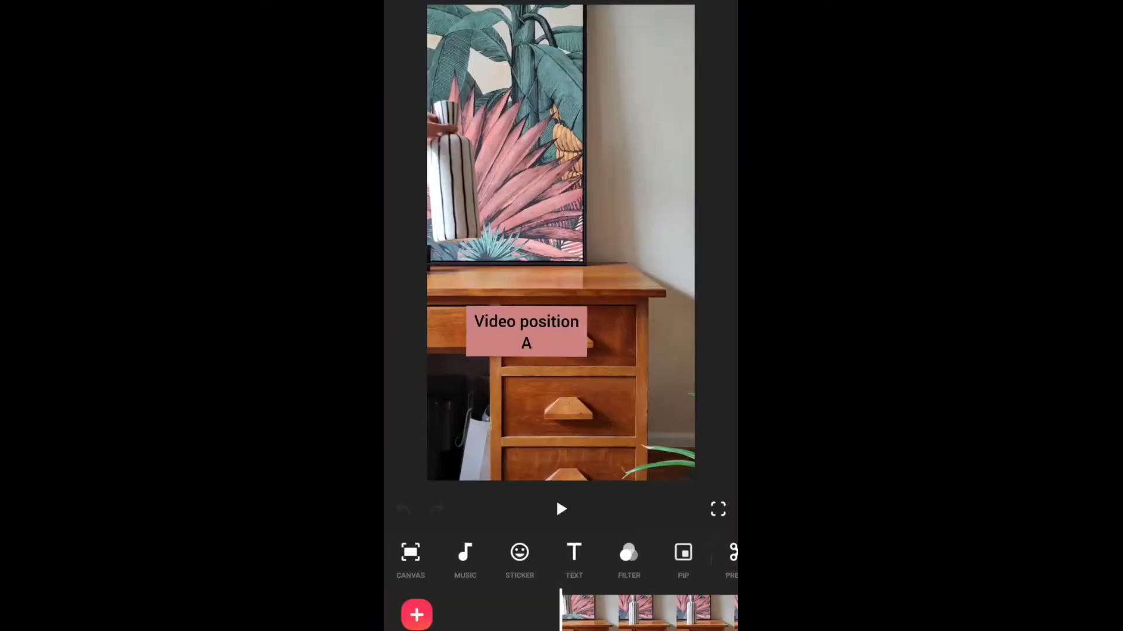
Play the first vase clip in the editor, then stop playback
click(562, 509)
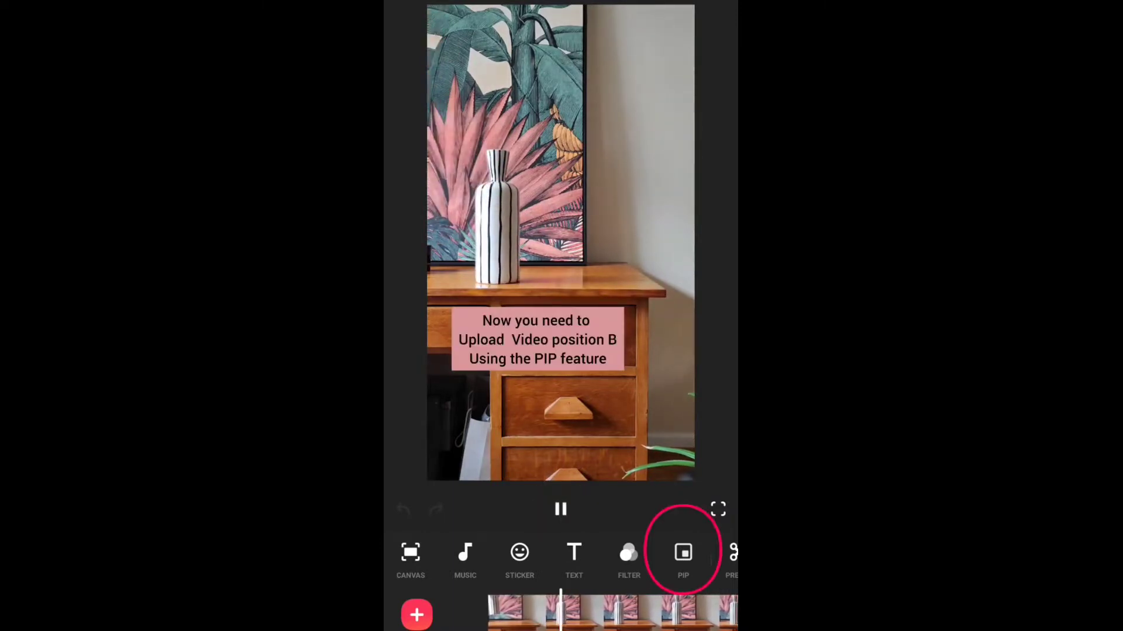
click(561, 508)
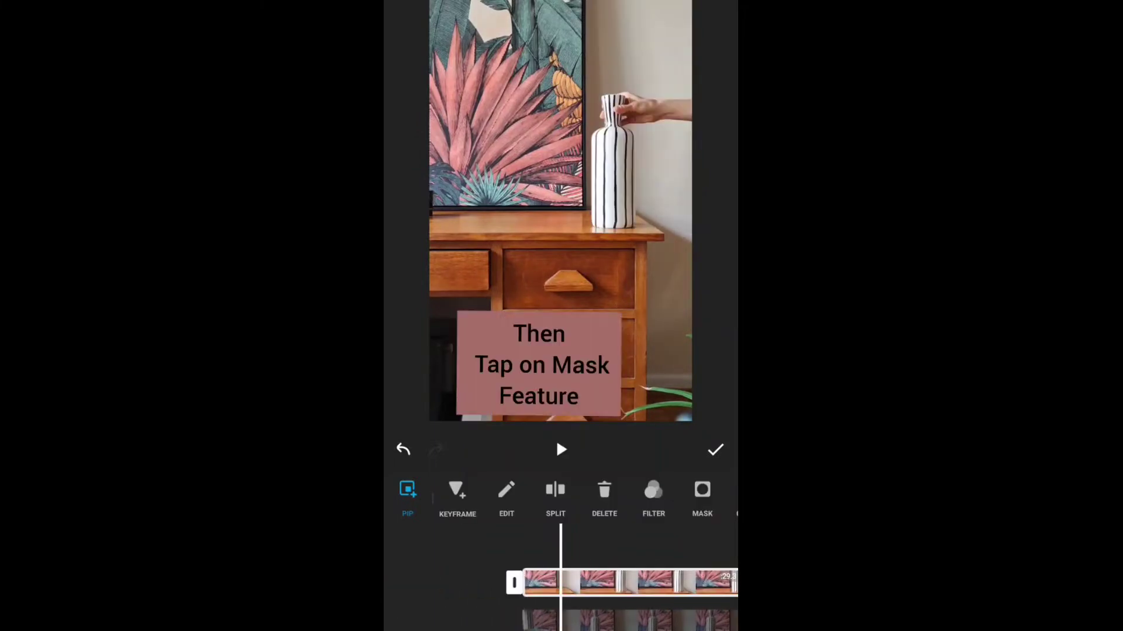
Apply a linear mask to the overlay and rotate its split line to vertical
click(702, 492)
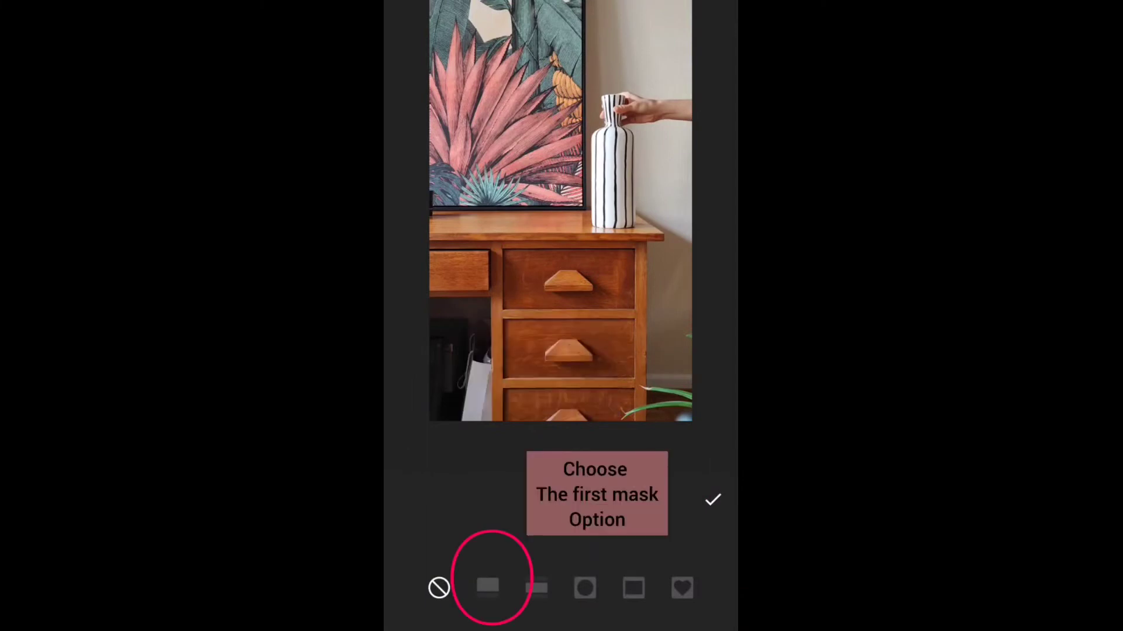
click(488, 588)
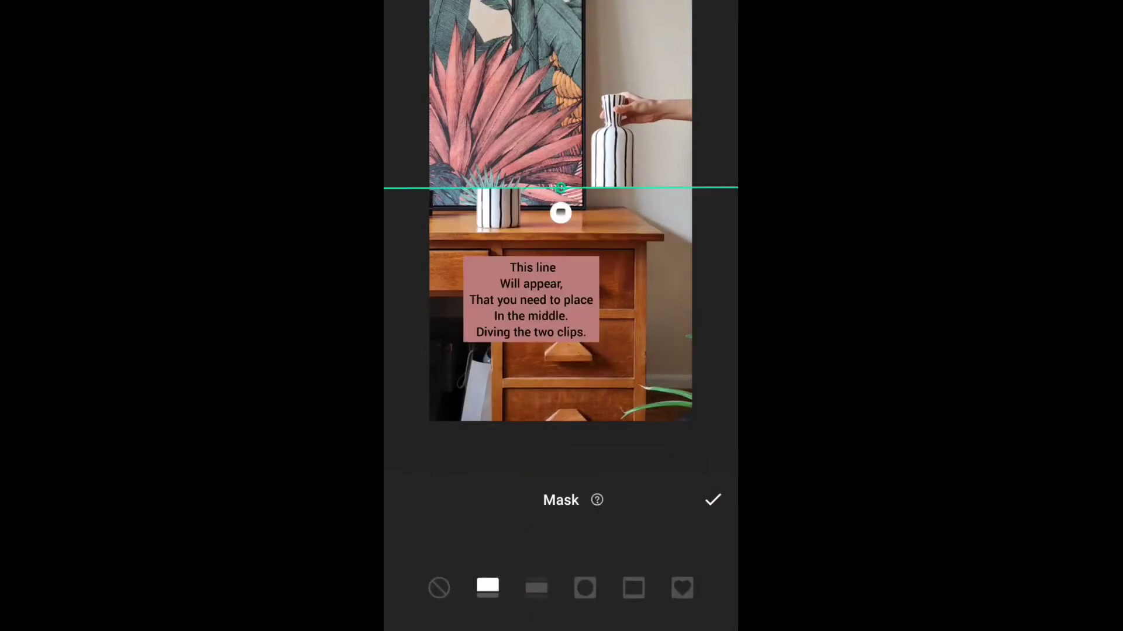
drag(558, 212, 535, 186)
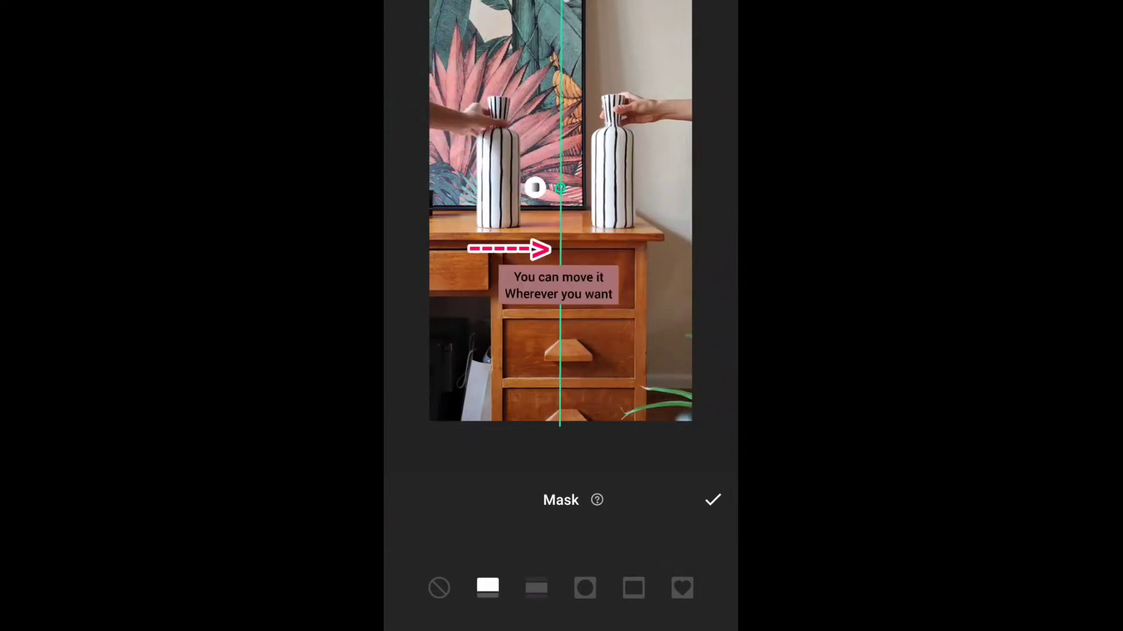
Centre the vertical split between the vases, feather its edge, and confirm the mask
mouse_move(535, 187)
mouse_down()
mouse_move(667, 201)
mouse_move(571, 201)
mouse_move(403, 229)
mouse_move(534, 241)
mouse_up()
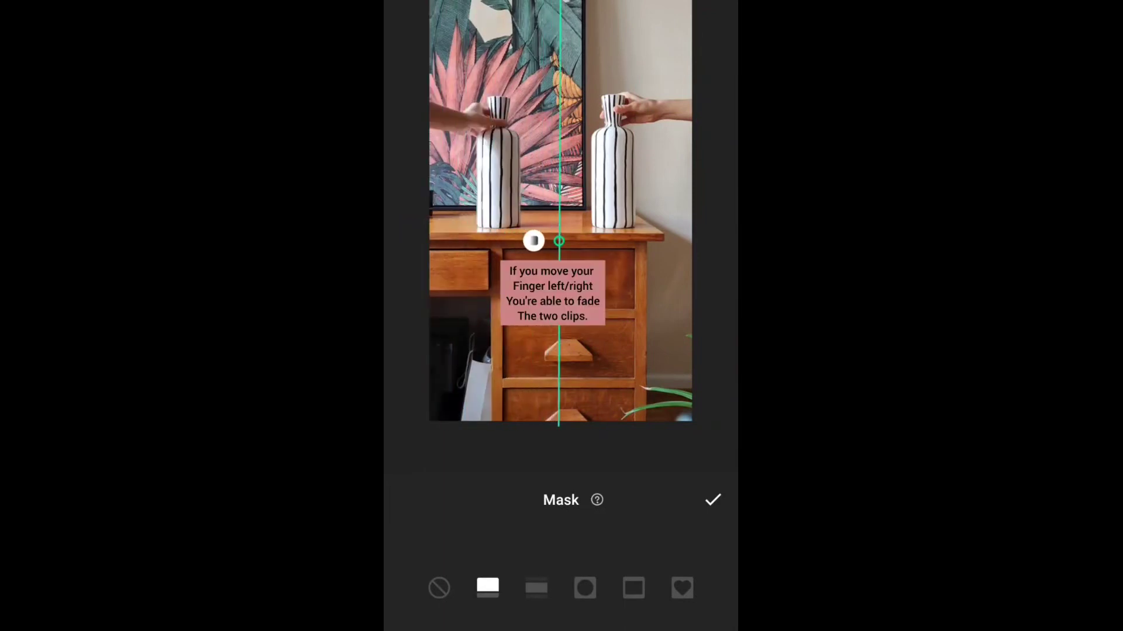
mouse_move(534, 241)
mouse_down()
mouse_move(504, 241)
mouse_move(534, 240)
mouse_up()
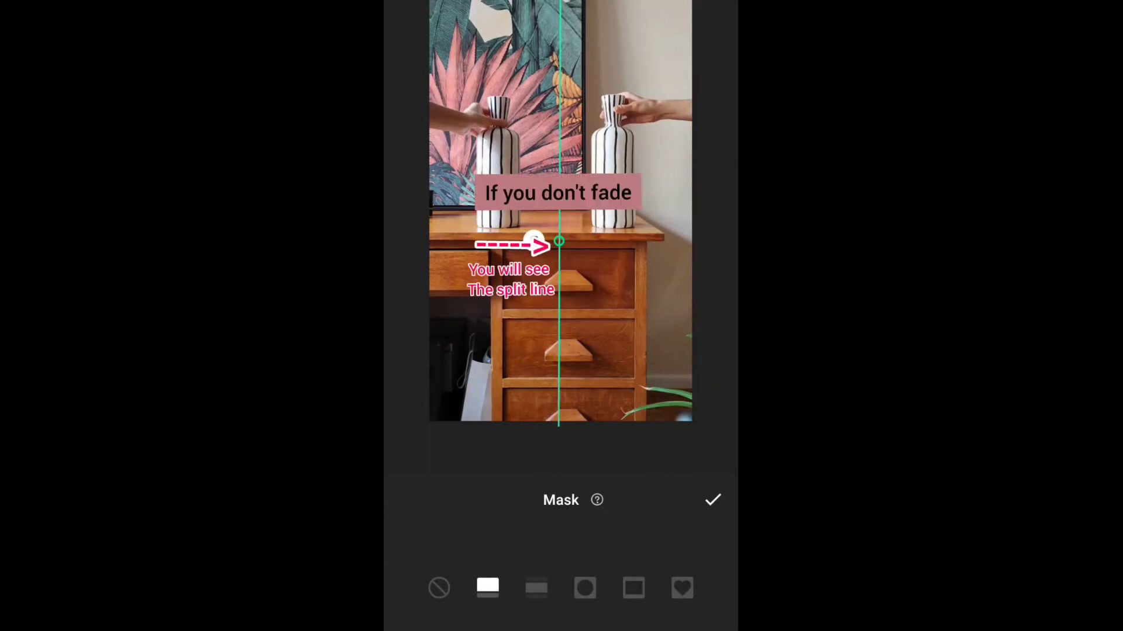
click(712, 500)
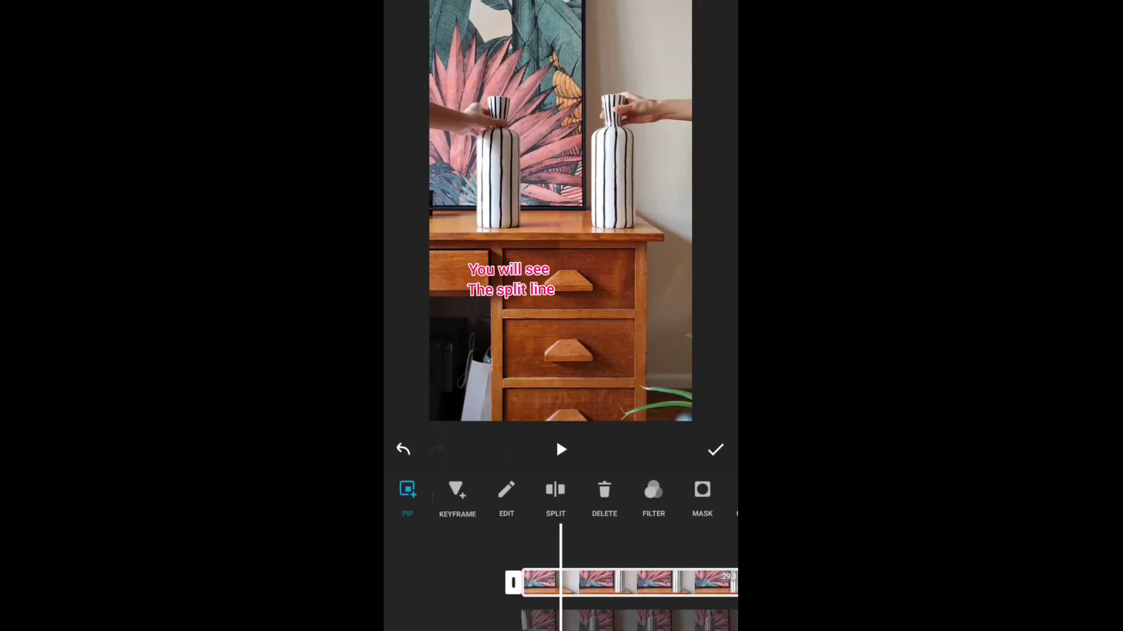
Reopen the overlay's mask settings and apply the adjusted split fade
click(702, 496)
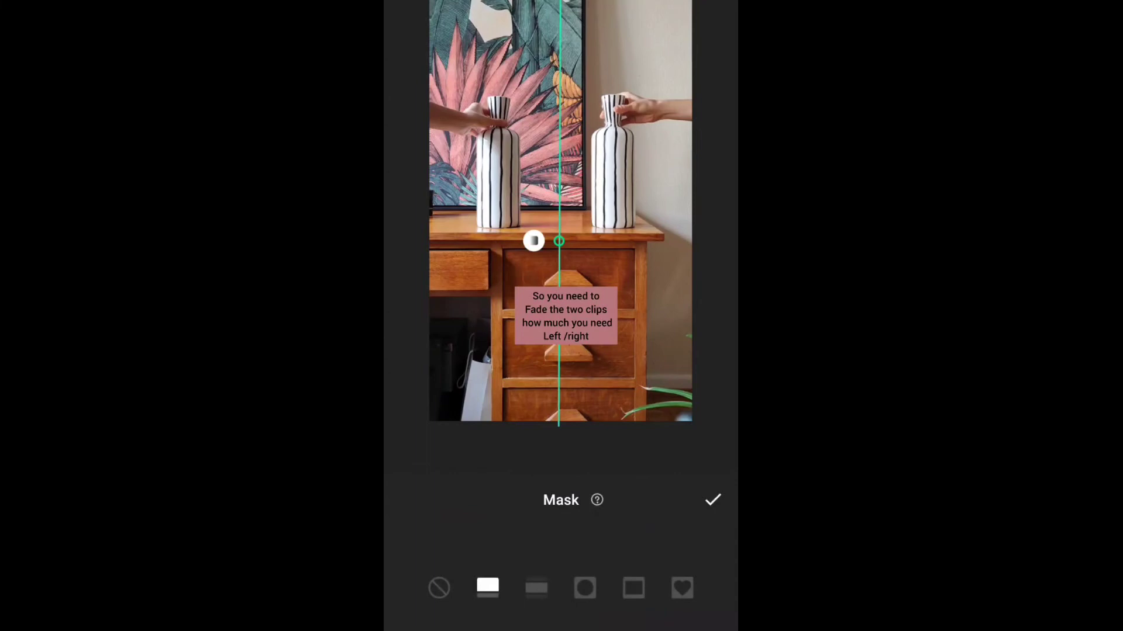
click(713, 500)
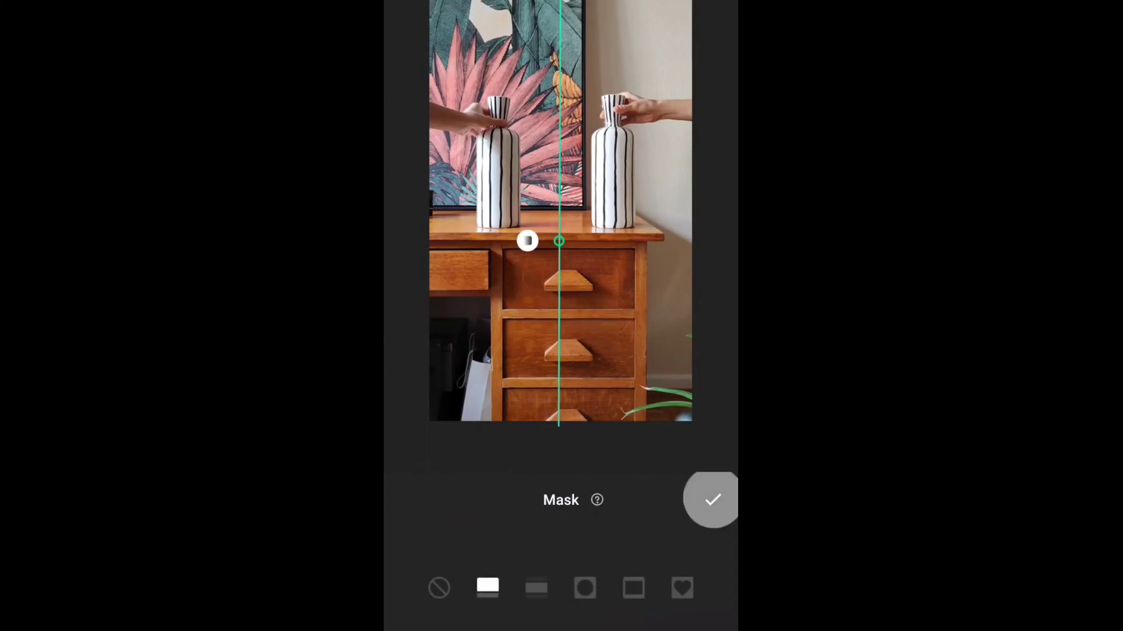